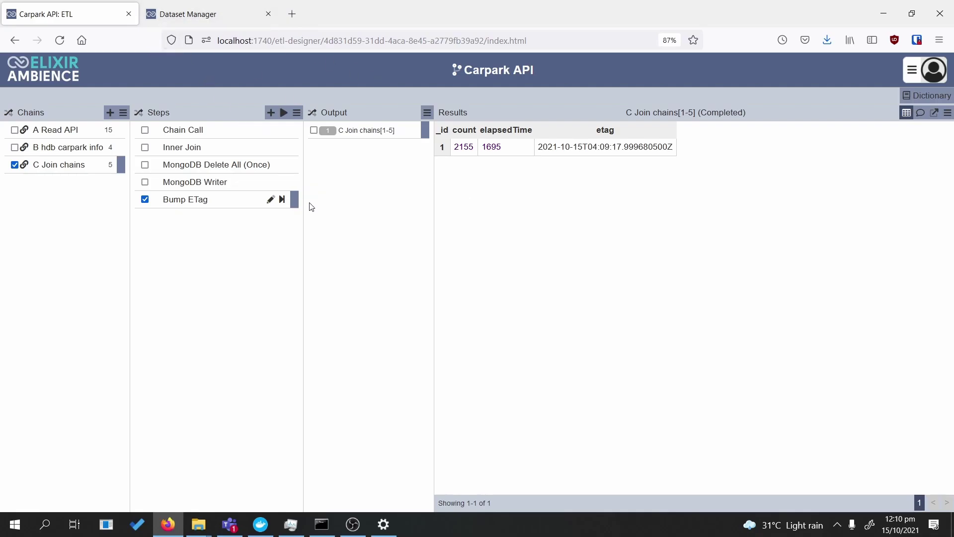
- Show the Dataset Manager to check hdb_carpark_Curr's ETag 2021-10-15T04:09:17.999680500Z
left_click(218, 21)
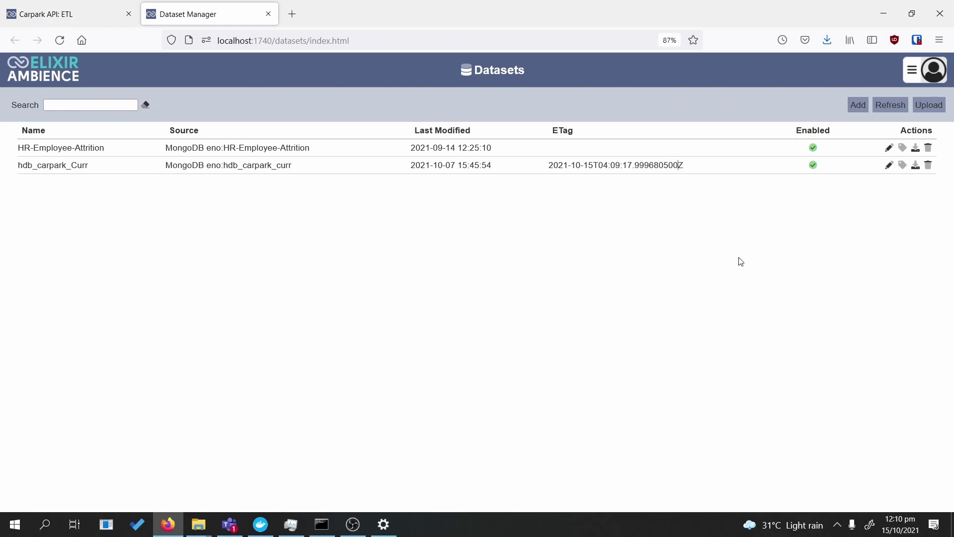
- Go through Service Chooser to GIS Explorers and open the HDB carparks explorer
left_click(912, 70)
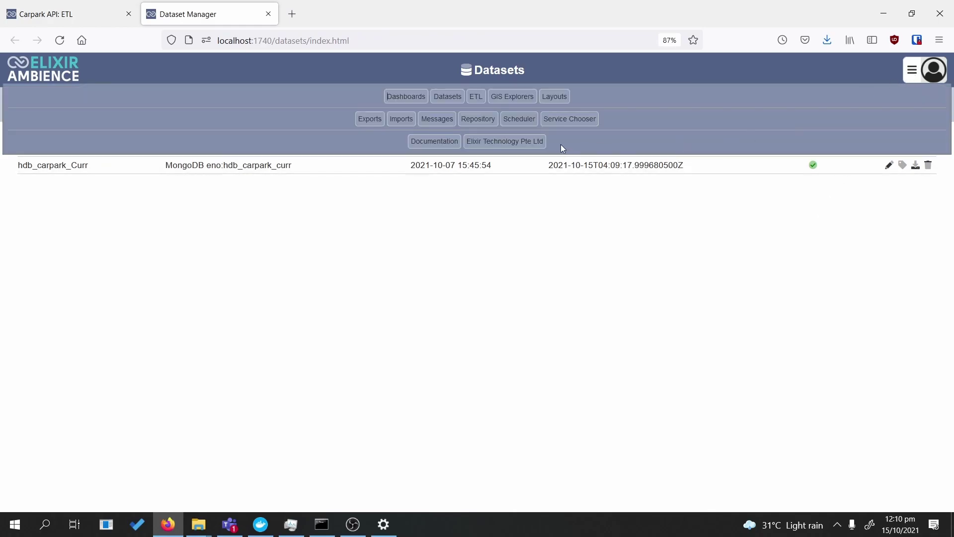
left_click(569, 120)
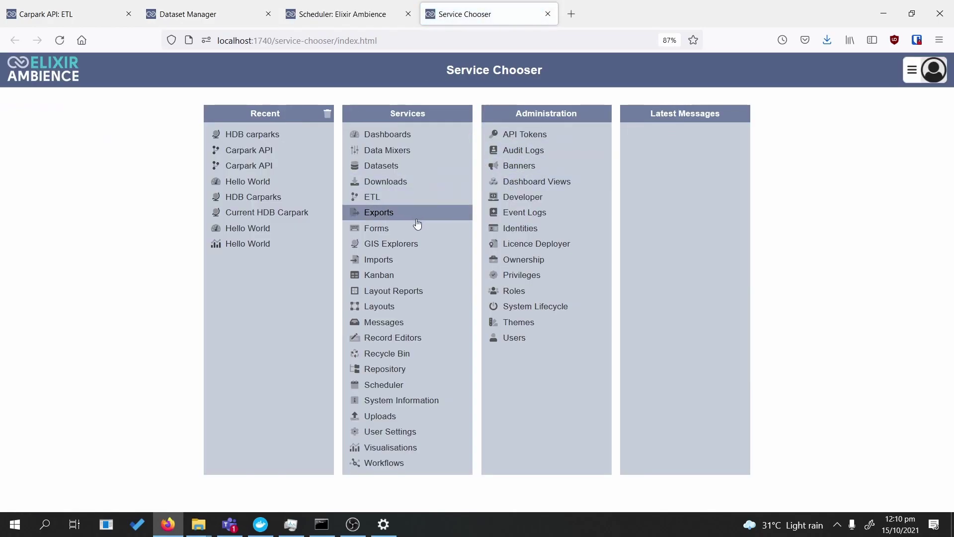
left_click(409, 251)
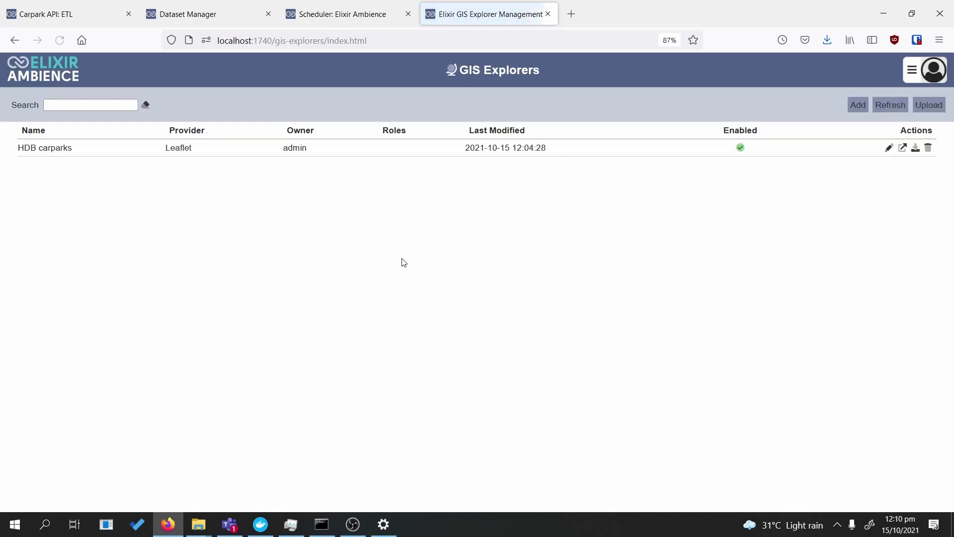
left_click(903, 148)
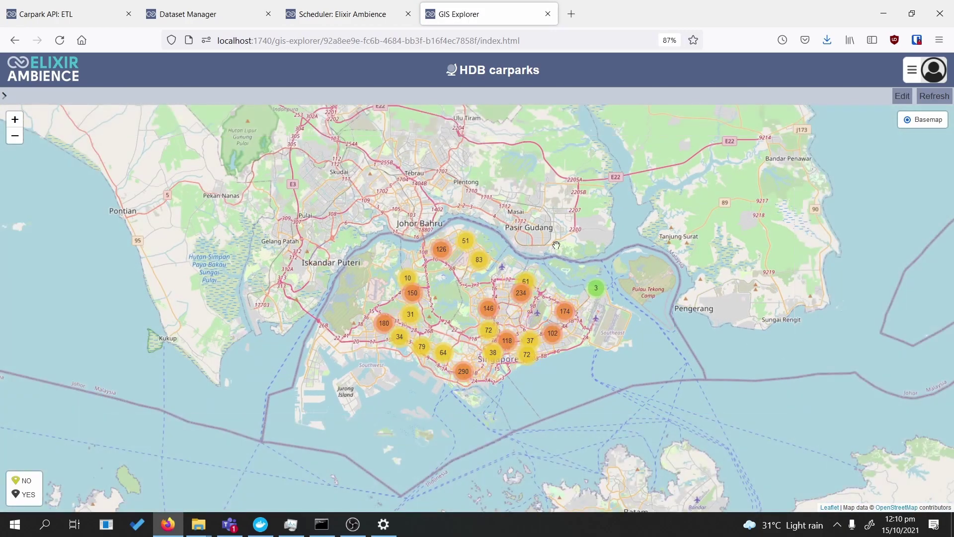
- Add a sixth control to the HDB carparks map's Control Properties and name it Refresh
left_click_drag(493, 274, 517, 264)
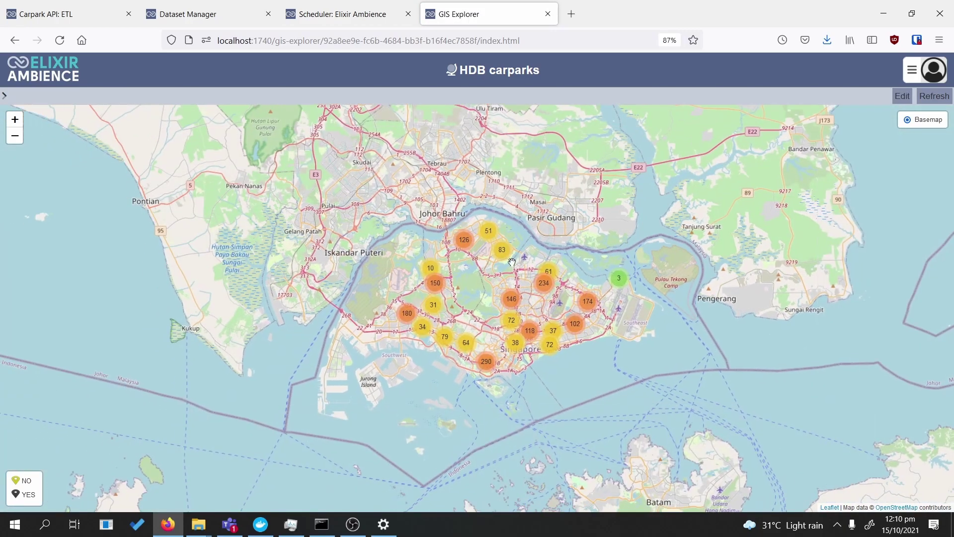
left_click(902, 96)
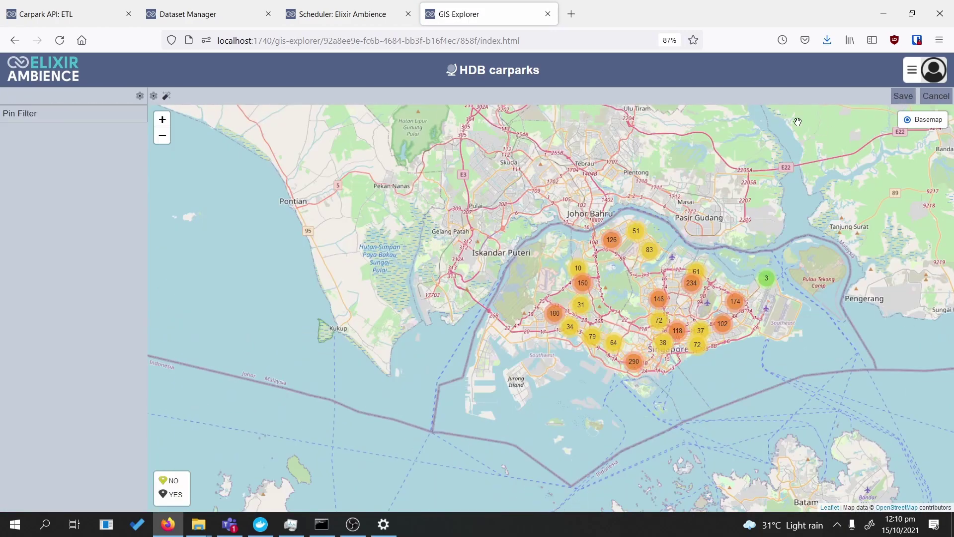
left_click(139, 96)
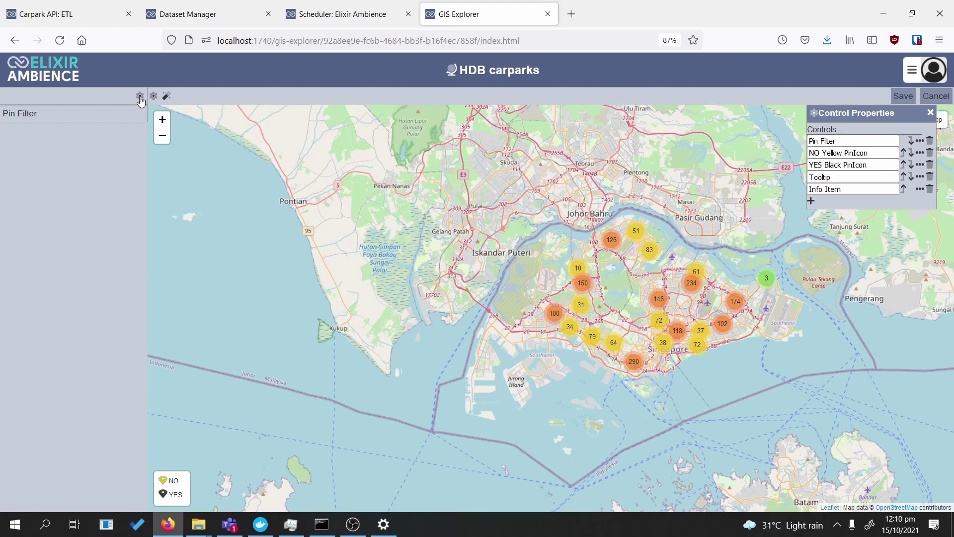
left_click(812, 201)
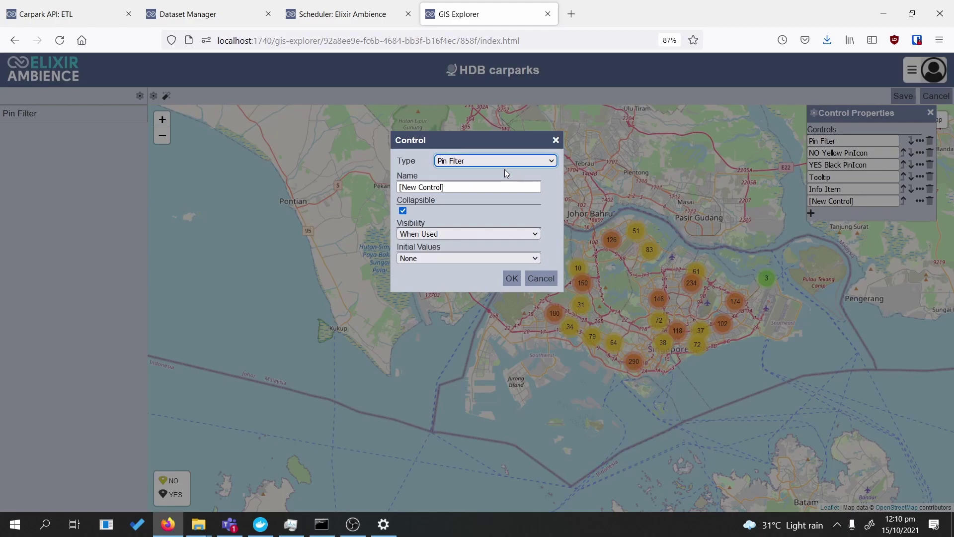
left_click_drag(445, 187, 399, 187)
type("Refresh")
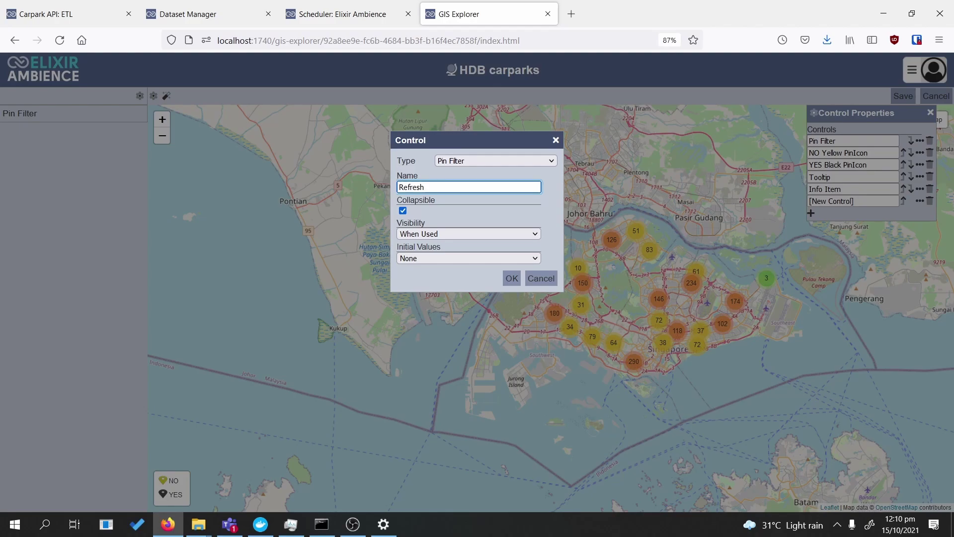
- Make the Refresh control an Interval timer, clear the old interval of 10, and confirm it
left_click(472, 161)
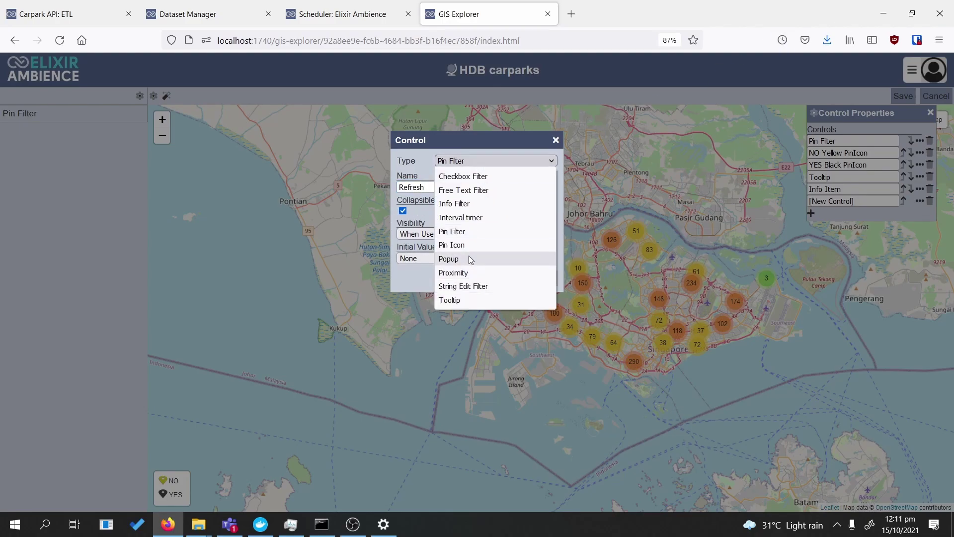
left_click(478, 218)
left_click(456, 257)
key("BackSpace")
key("BackSpace")
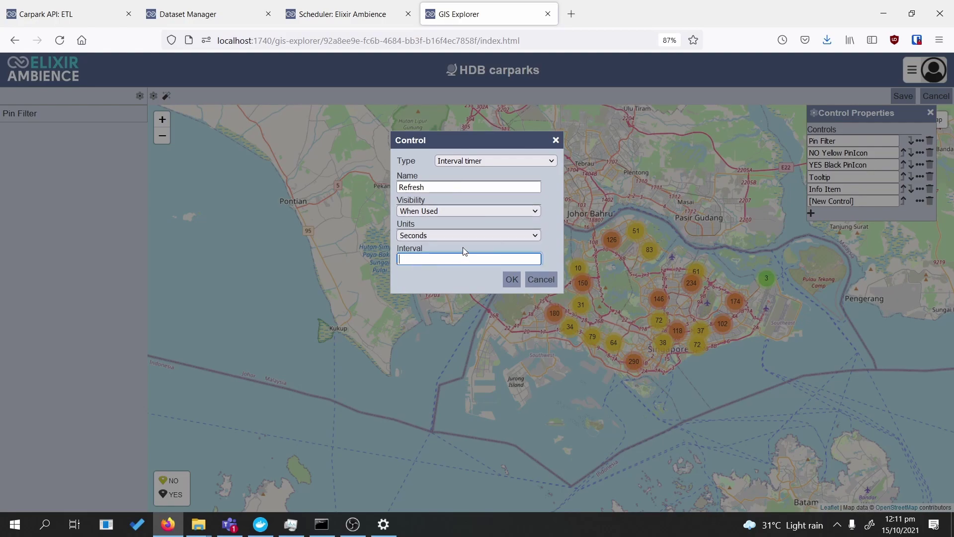
left_click(512, 279)
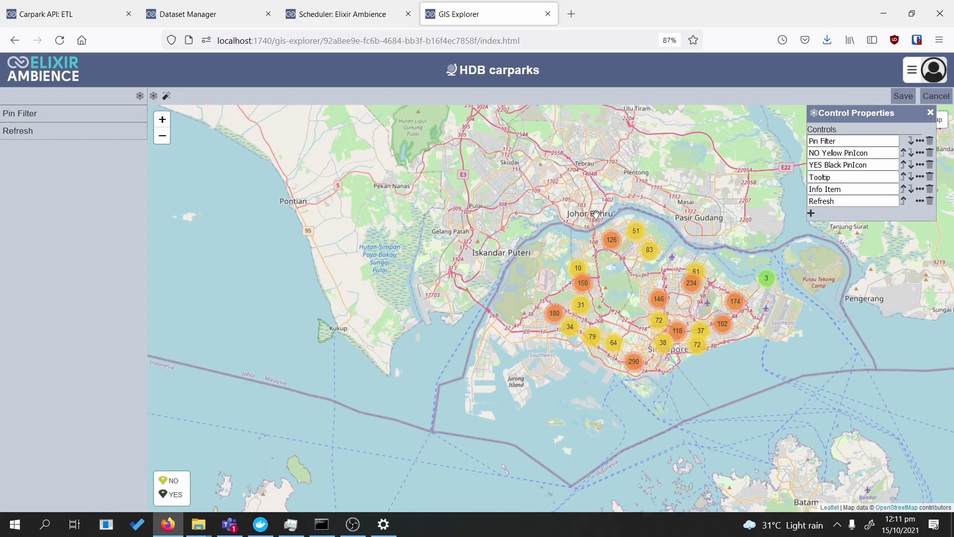
left_click_drag(595, 207, 470, 196)
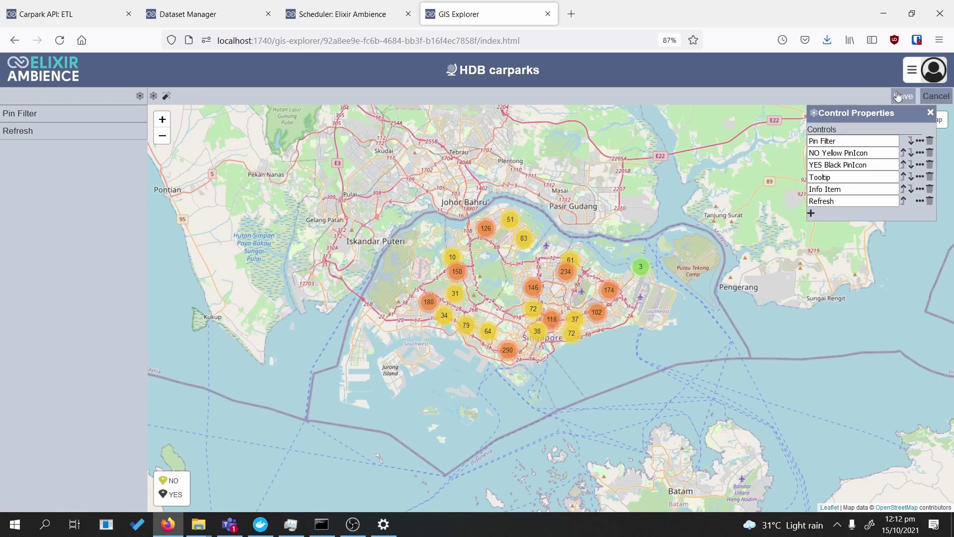
- Save the HDB carparks map so the Refresh button appears on its toolbar
left_click(898, 96)
left_click_drag(321, 256, 427, 248)
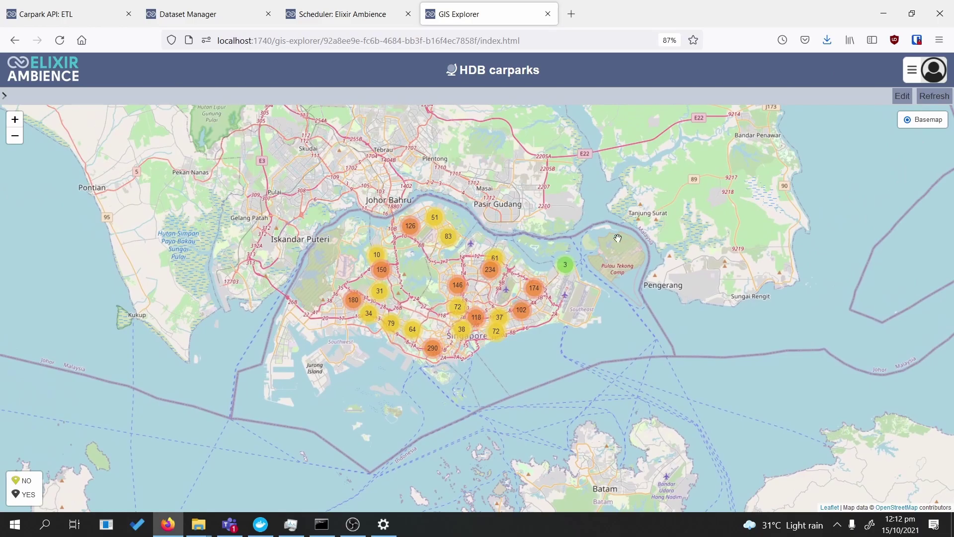
- Zoom into northern Singapore and check a Woodlands carpark pin's tooltip
scroll(429, 263, "up", 2)
left_click_drag(582, 272, 543, 314)
left_click_drag(480, 175, 519, 207)
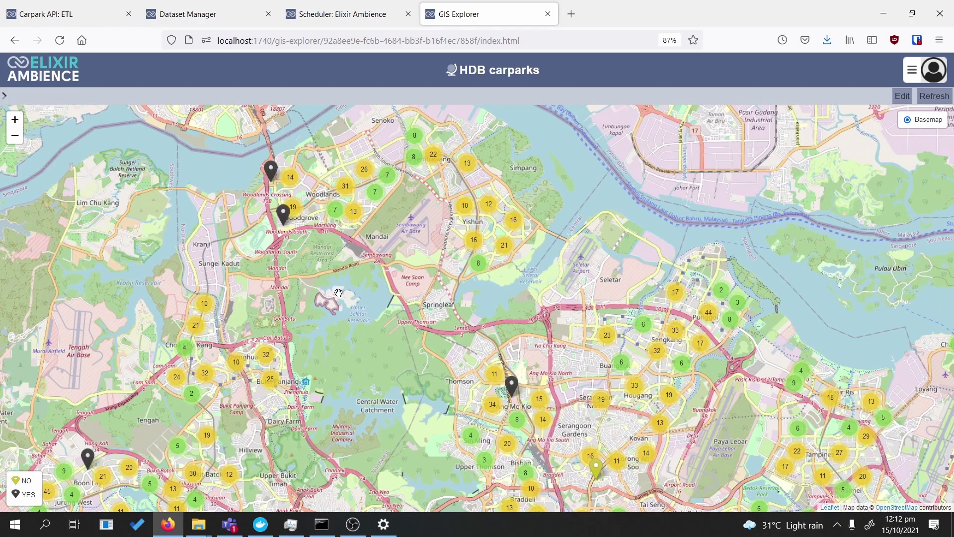
mouse_move(285, 225)
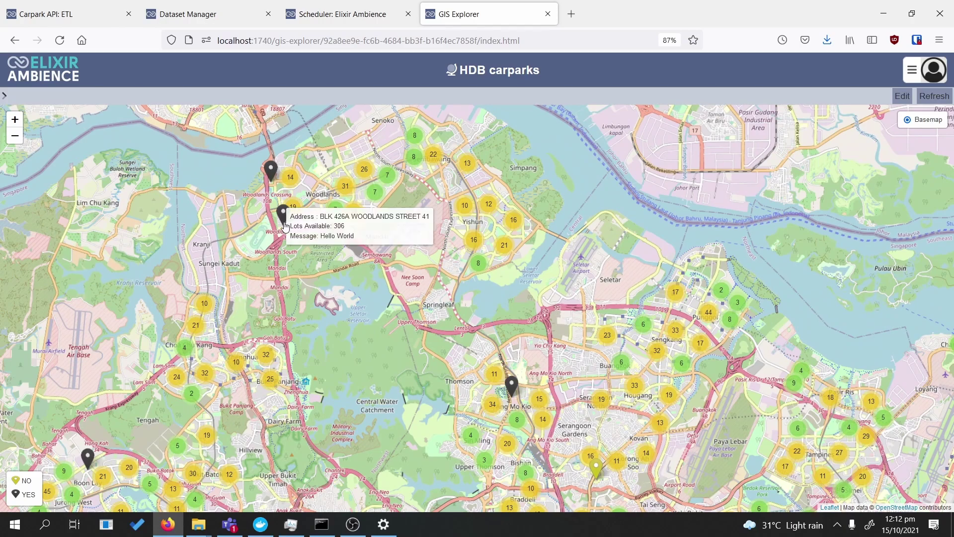
- Put the map back into editing and expand the Layers section of its properties
left_click(903, 97)
left_click(153, 98)
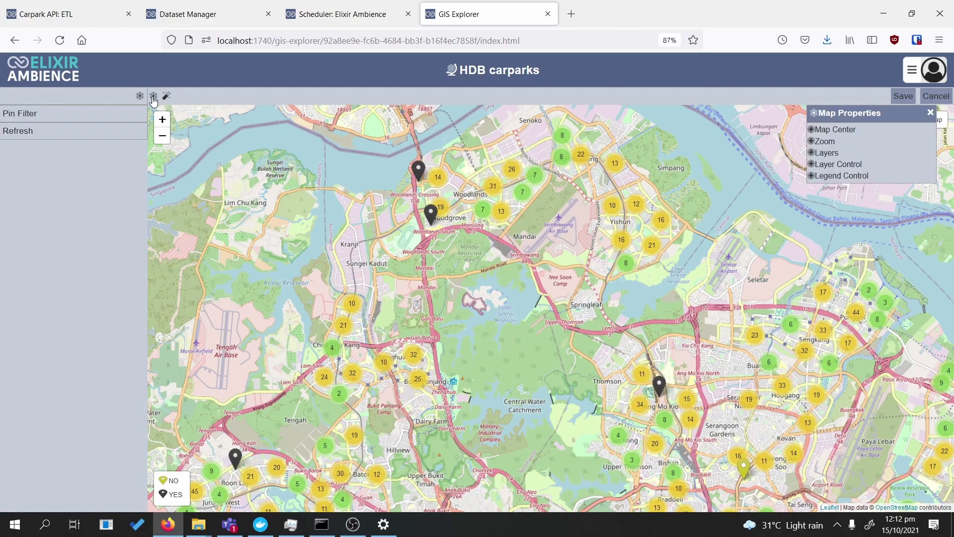
left_click(812, 153)
- Add Refresh to the carpark pin layer's Controlled By list and confirm the layer change
left_click(815, 211)
left_click(820, 221)
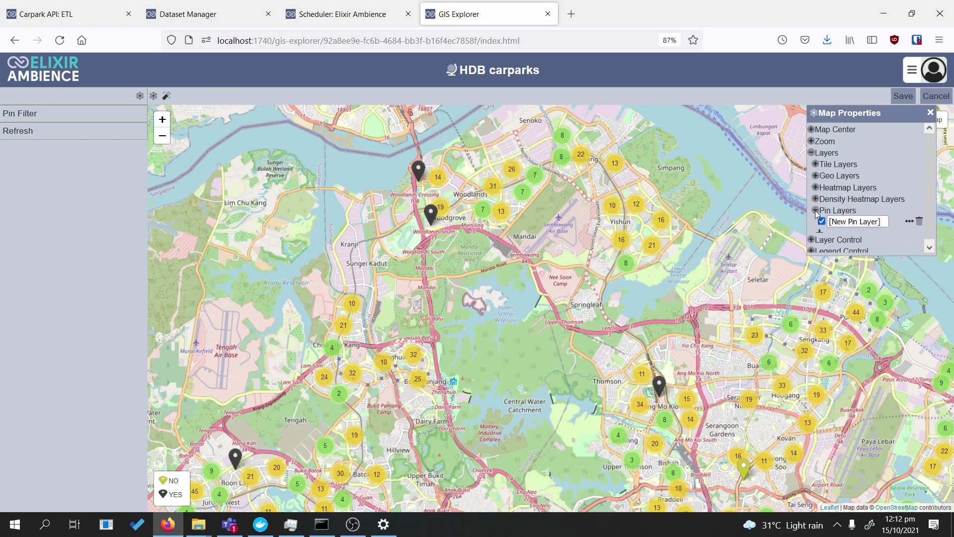
left_click(908, 222)
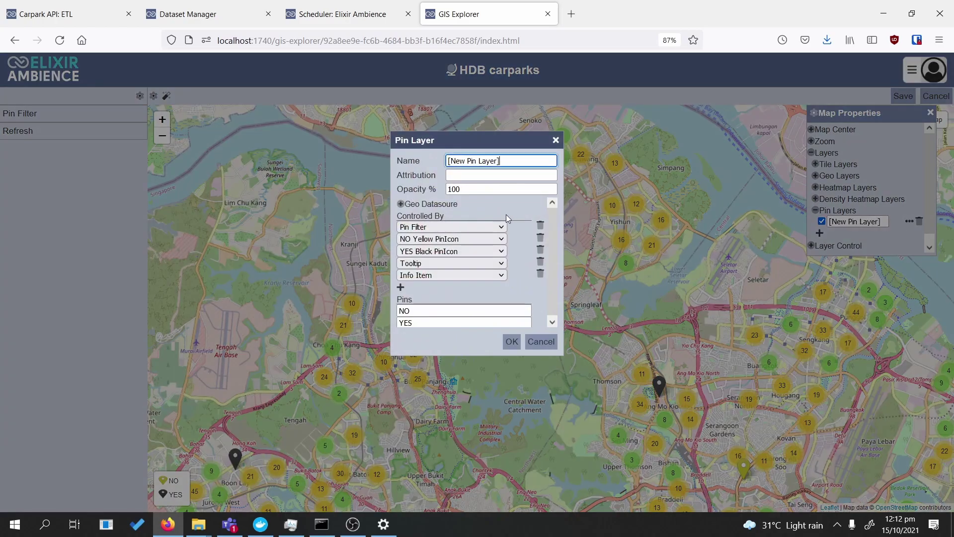
left_click(400, 288)
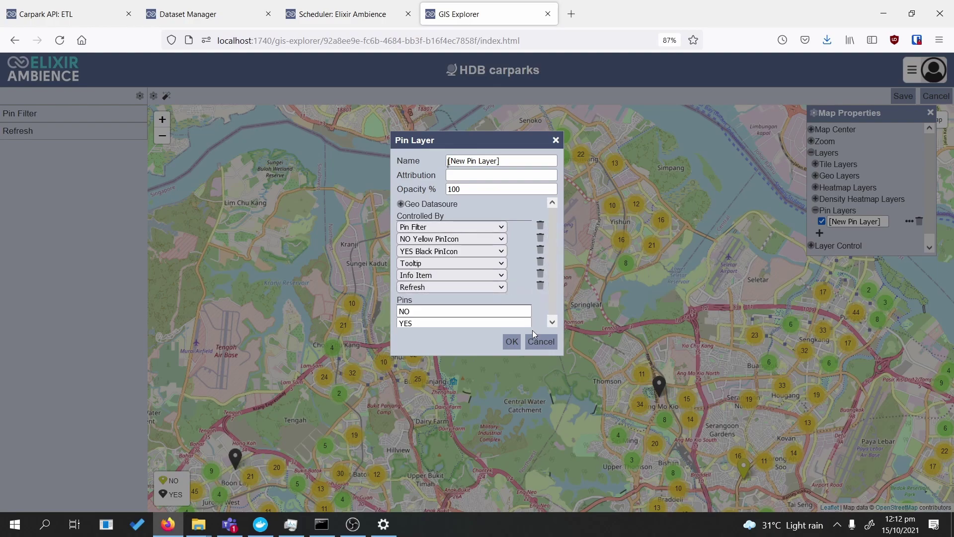
left_click(512, 341)
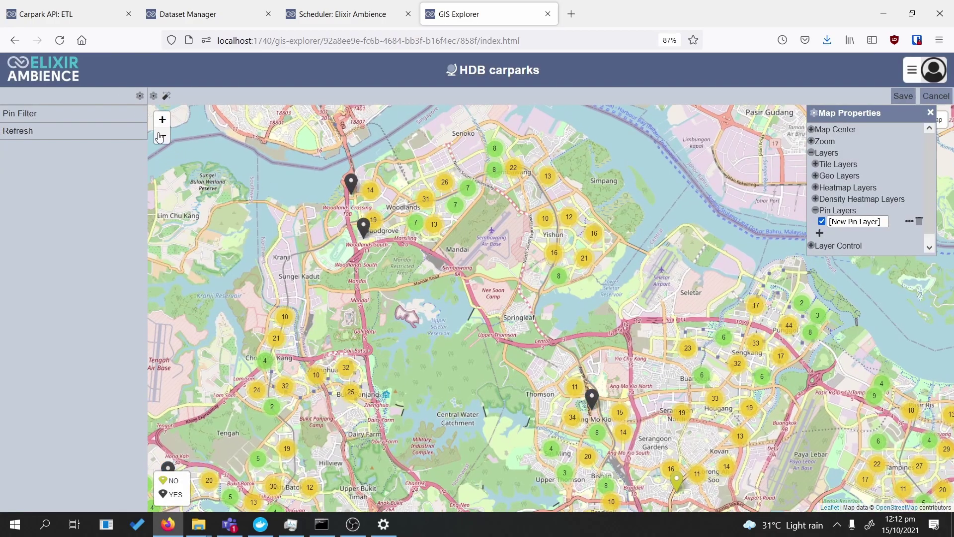
left_click(140, 95)
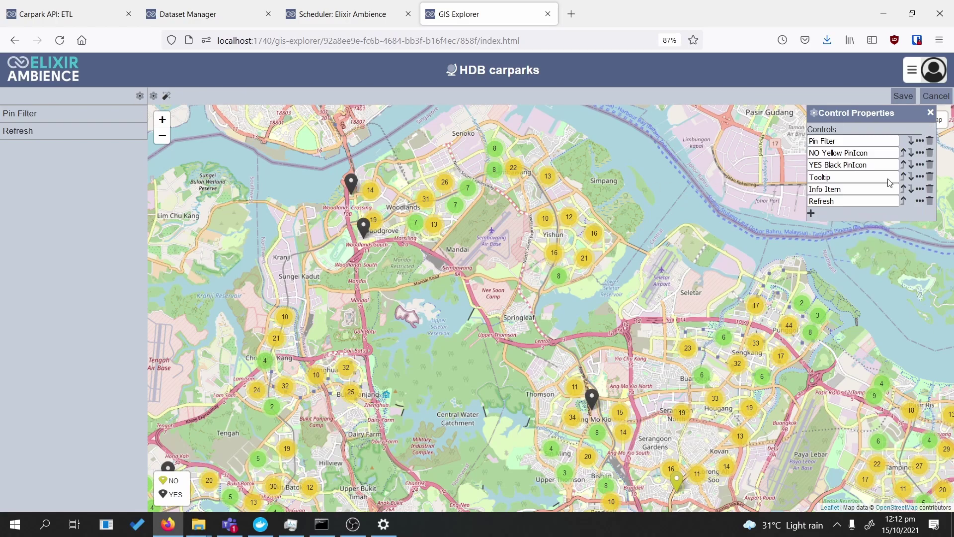
- Type 'Update Time:' at the start of the Tooltip control's text, before Address
left_click(920, 177)
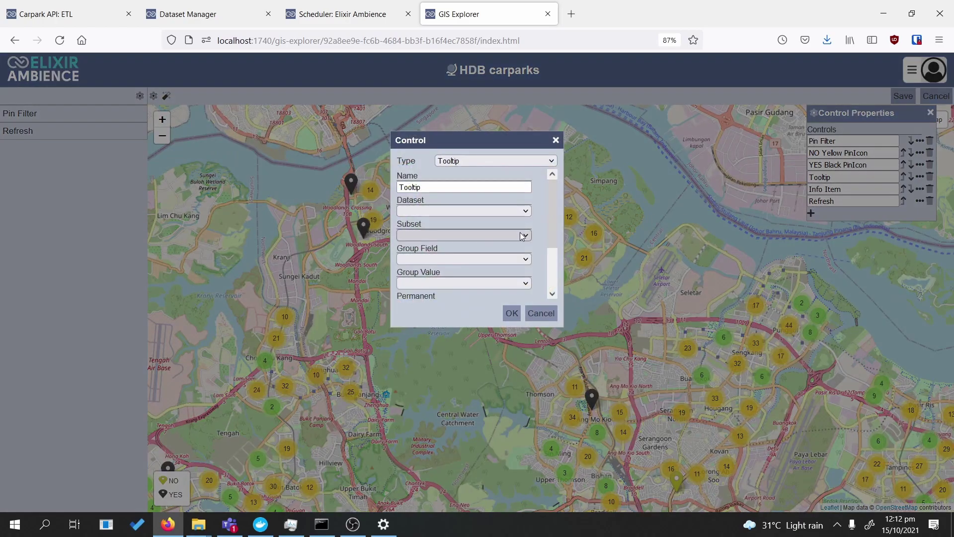
scroll(461, 274, "down", 2)
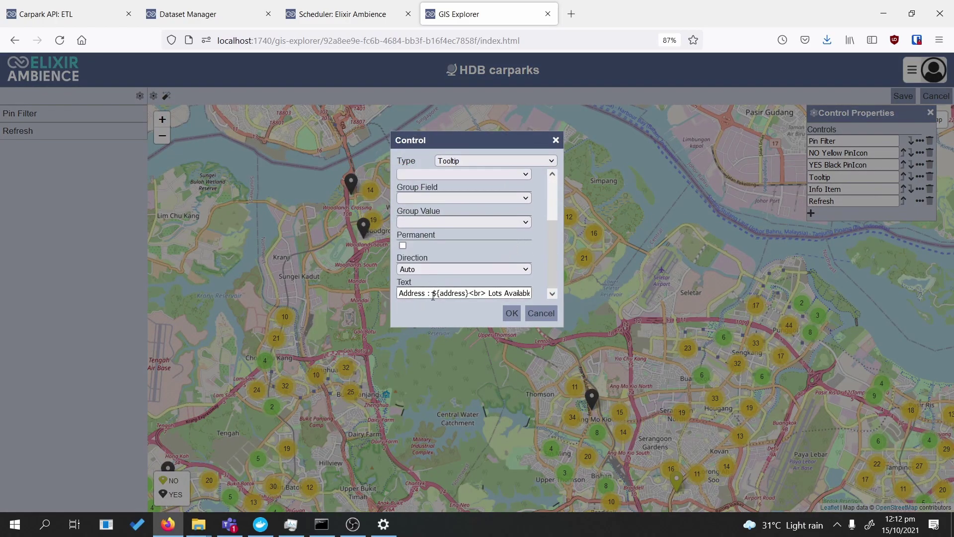
left_click(401, 293)
type("Update Time:")
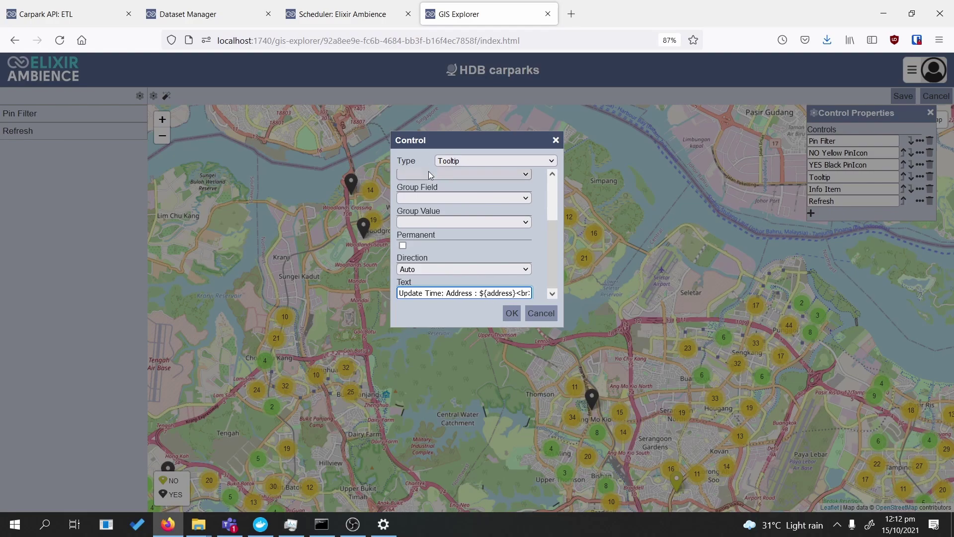
- Run the Carpark API chain to the Inner Join step and copy the timestamp column name
left_click(102, 9)
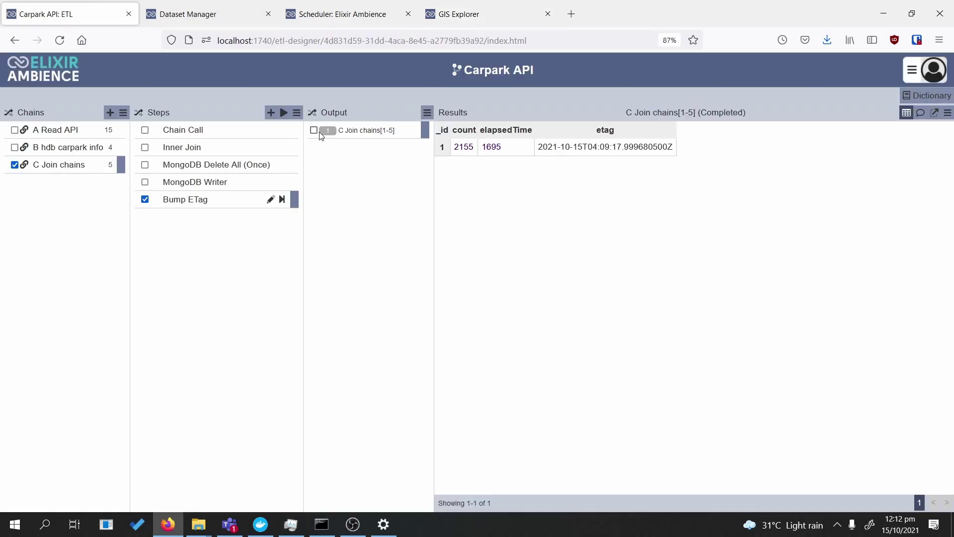
left_click(256, 148)
left_click(281, 148)
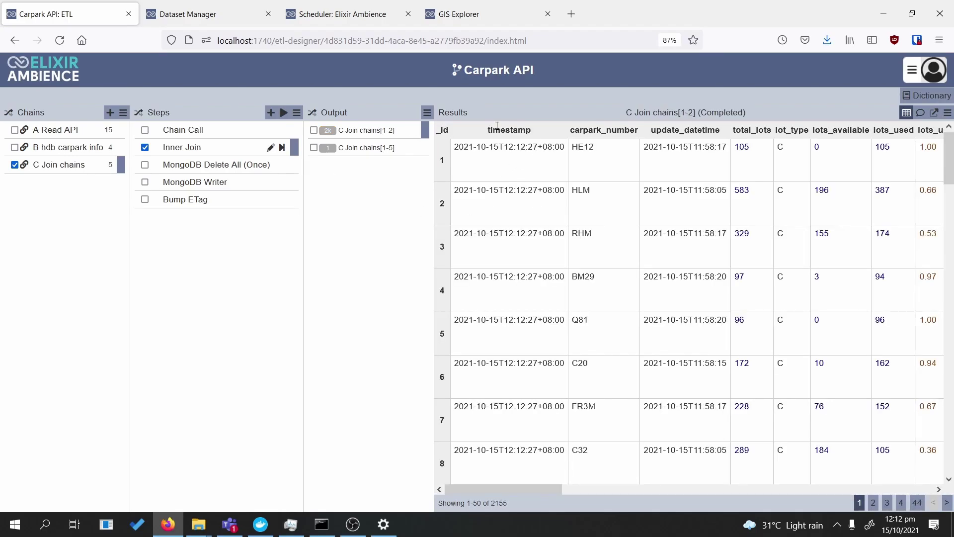
left_click_drag(487, 129, 533, 131)
key("ctrl+c")
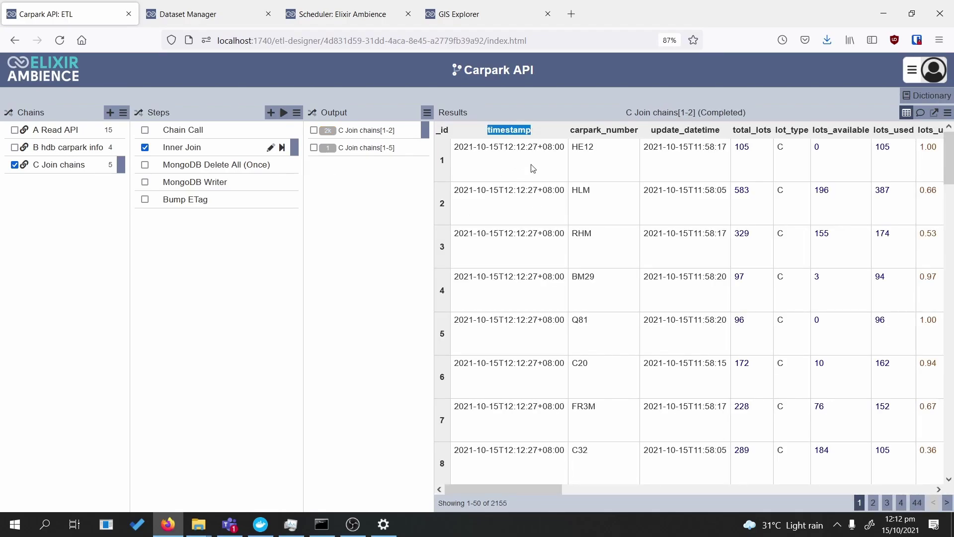
- Insert ${timestamp} <br> after 'Update Time:' in the tooltip, confirm, and save the map
left_click(462, 14)
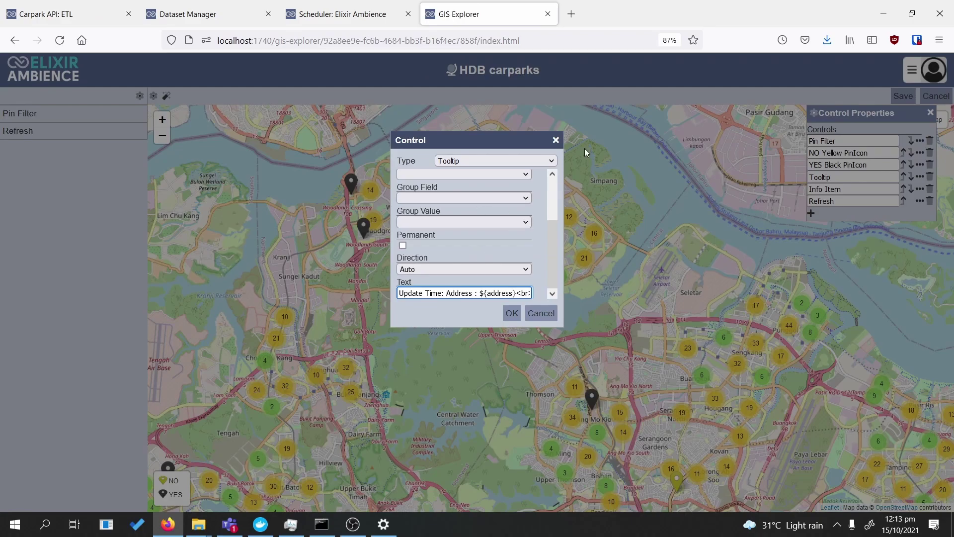
type("${")
key("ctrl+v")
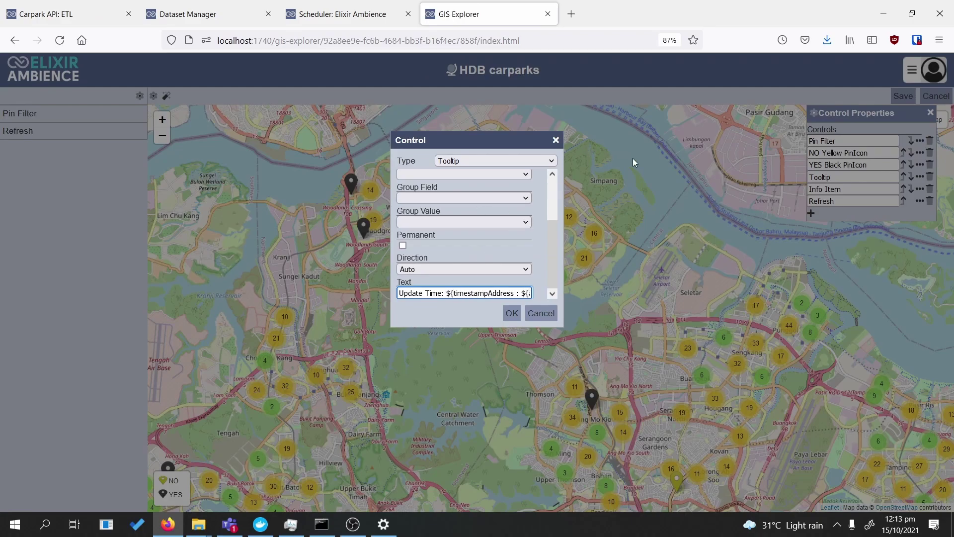
type("} <br>")
left_click(511, 313)
left_click(903, 97)
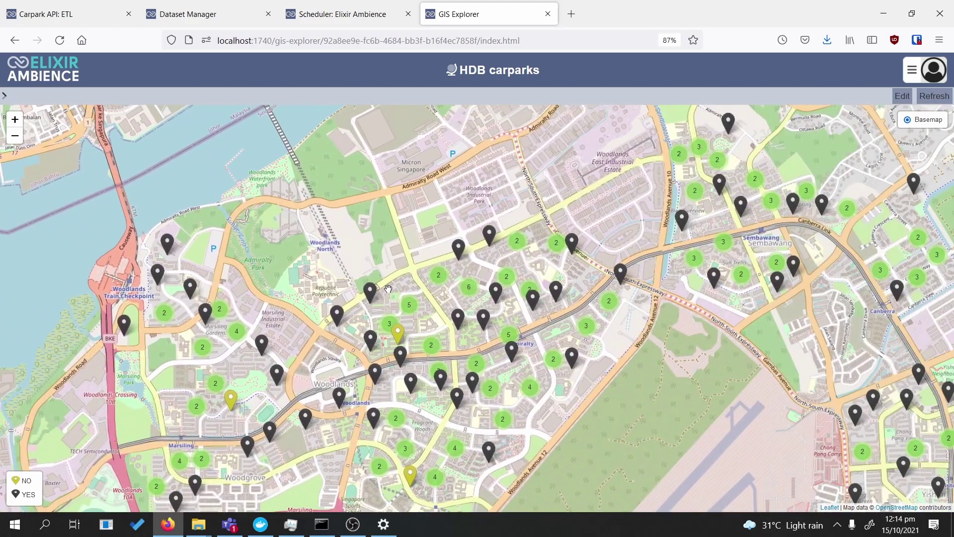
- Check the markers' tooltips, which show update time 2021-10-15T12:14:27+08:00 for a Woodlands carpark
mouse_move(460, 322)
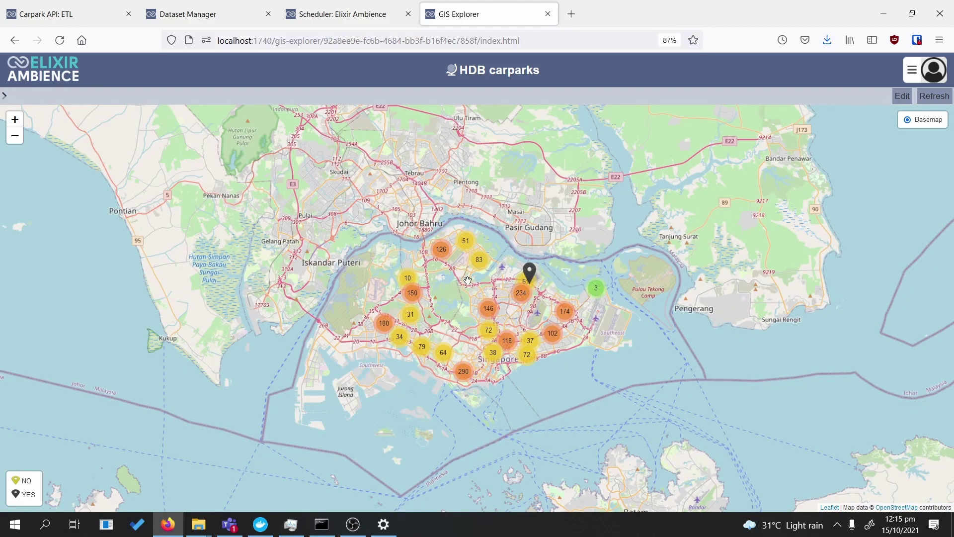
scroll(449, 283, "up", 2)
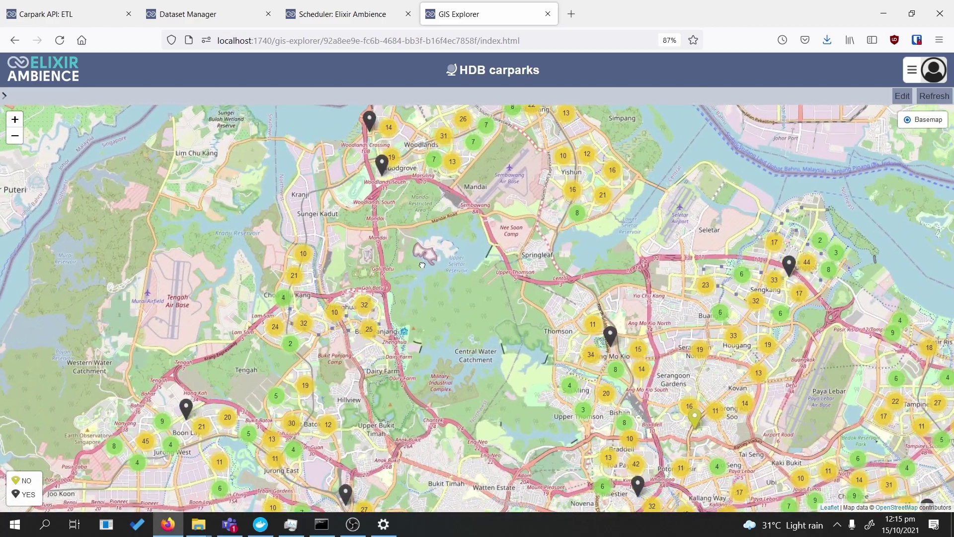
left_click_drag(420, 259, 426, 273)
mouse_move(439, 197)
left_mouse_down()
mouse_move(442, 209)
mouse_move(386, 219)
left_mouse_up()
mouse_move(387, 219)
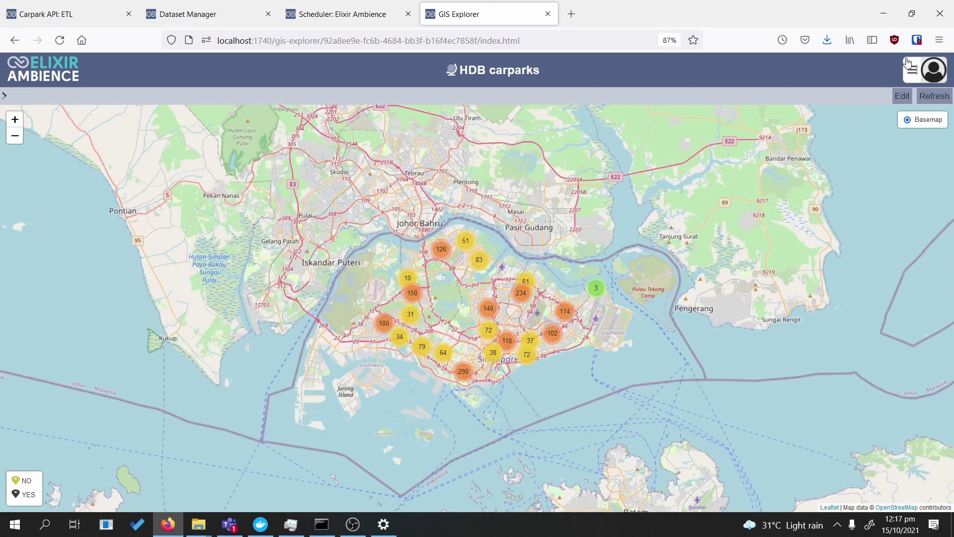
- Add a new dashboard from the Dashboards list, copied from Blank Dashboard, named Carpark
left_click(910, 68)
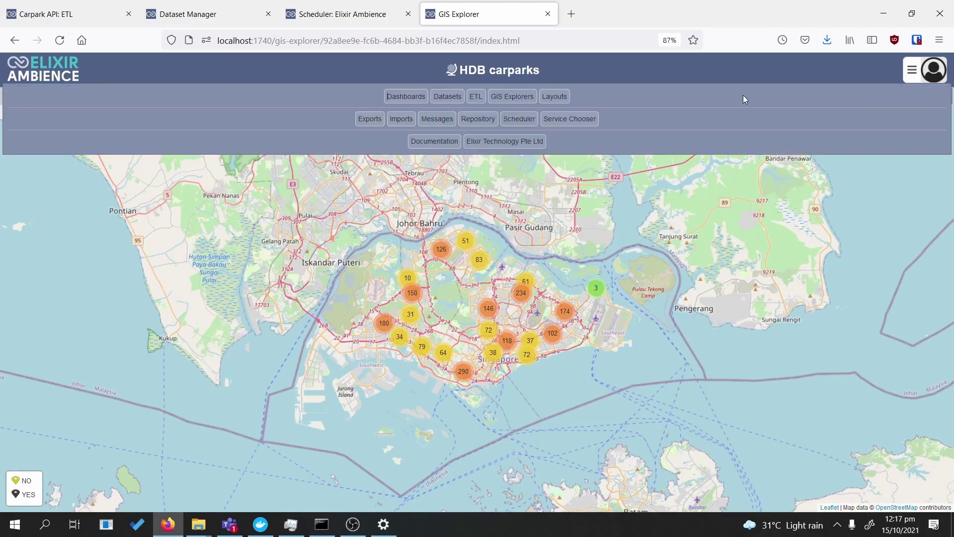
left_click(416, 98)
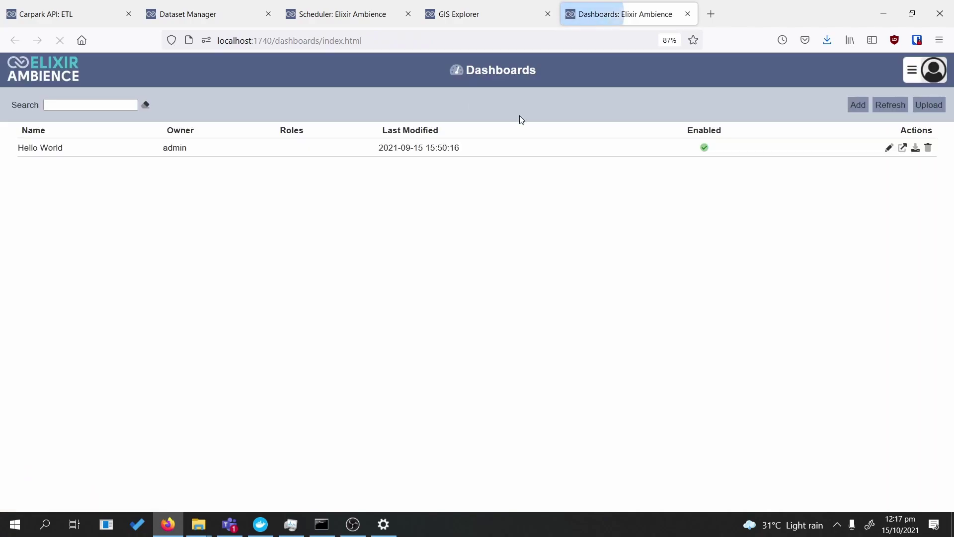
left_click(856, 110)
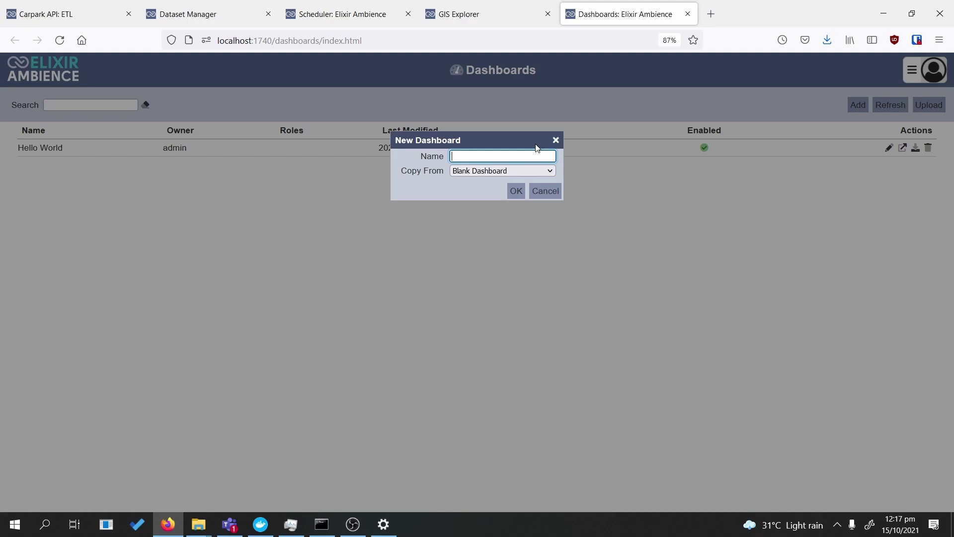
type("Carpark")
- Create the Carpark dashboard and add a blank, smaller view panel
left_click(518, 202)
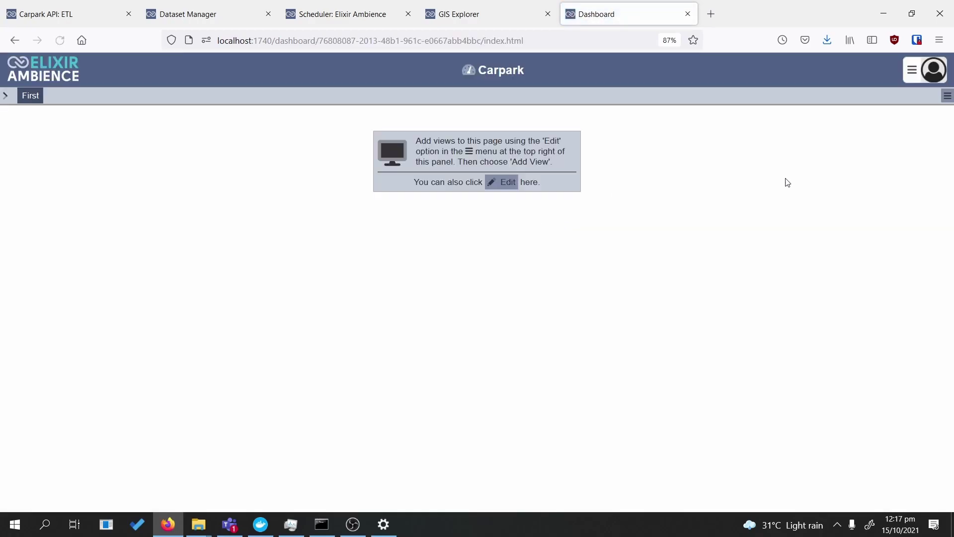
left_click(492, 182)
left_click(865, 95)
left_click(512, 185)
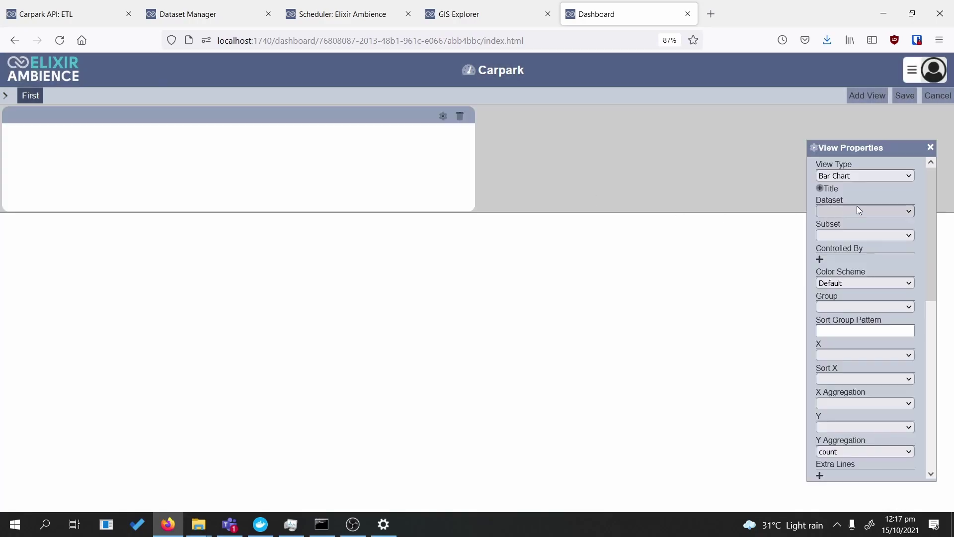
left_click_drag(471, 208, 258, 181)
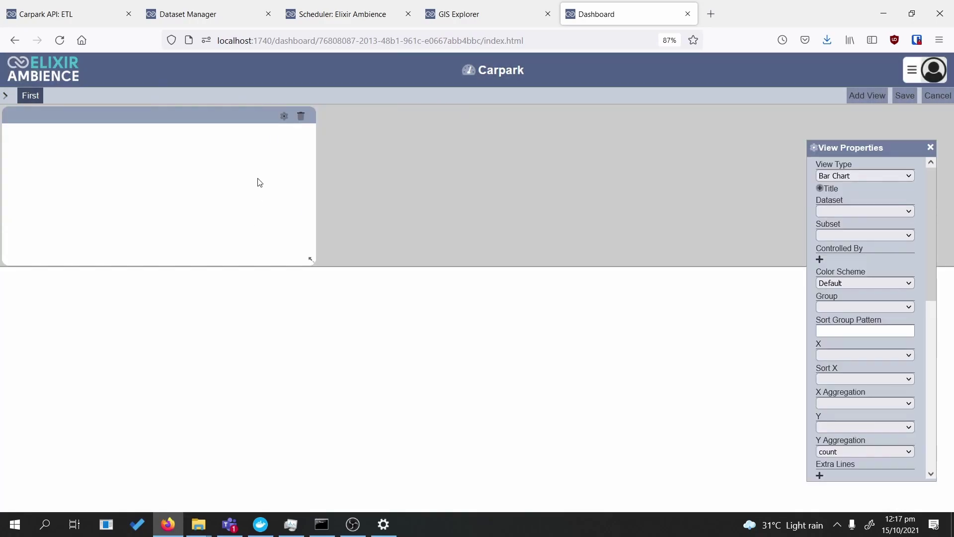
- Make the view a Pie Chart using the current hdb_carpark_Curr dataset
left_click(873, 175)
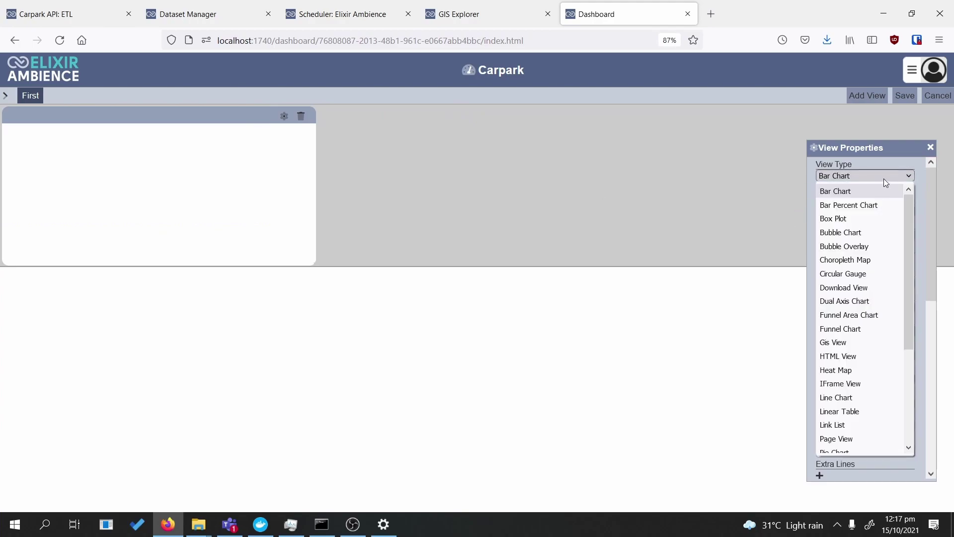
left_click_drag(904, 306, 907, 285)
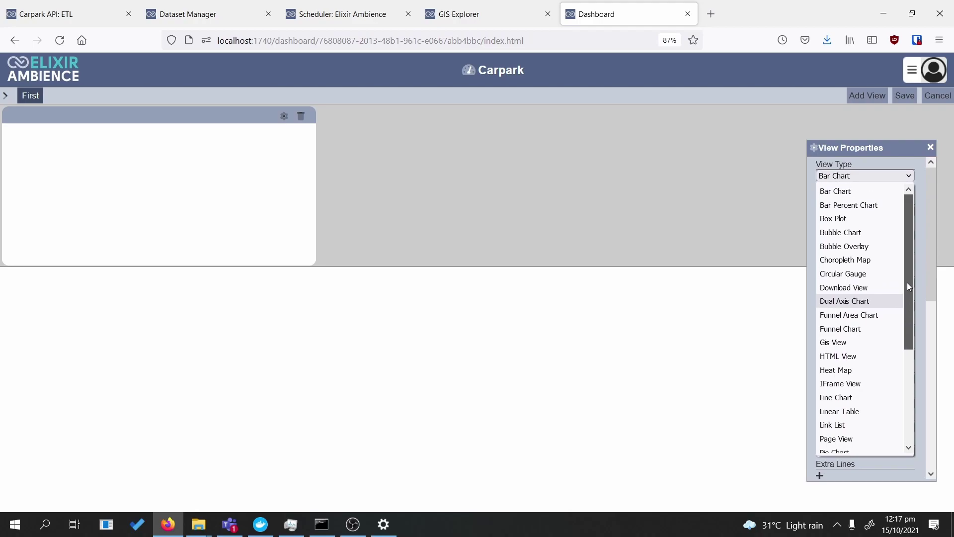
scroll(912, 303, "down", 3)
left_click(860, 400)
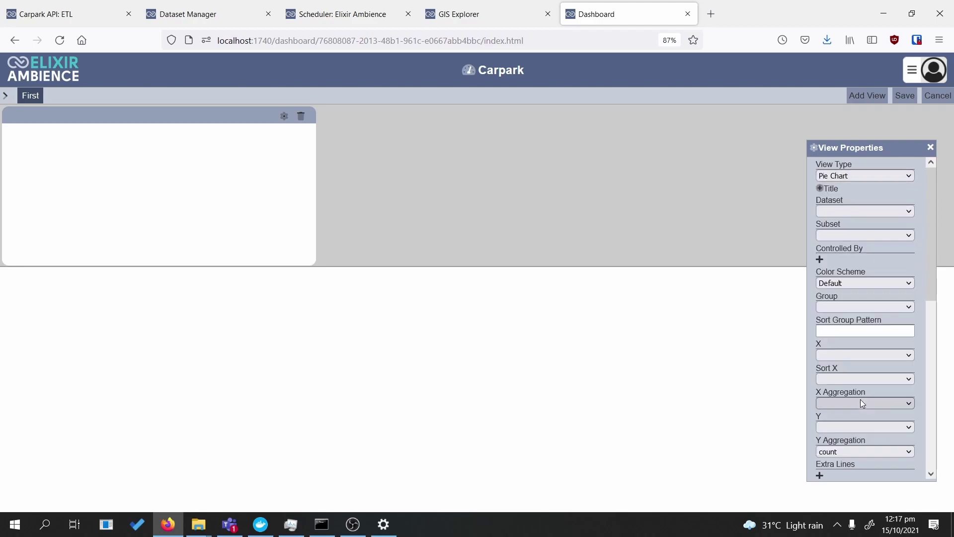
left_click(872, 214)
left_click(870, 238)
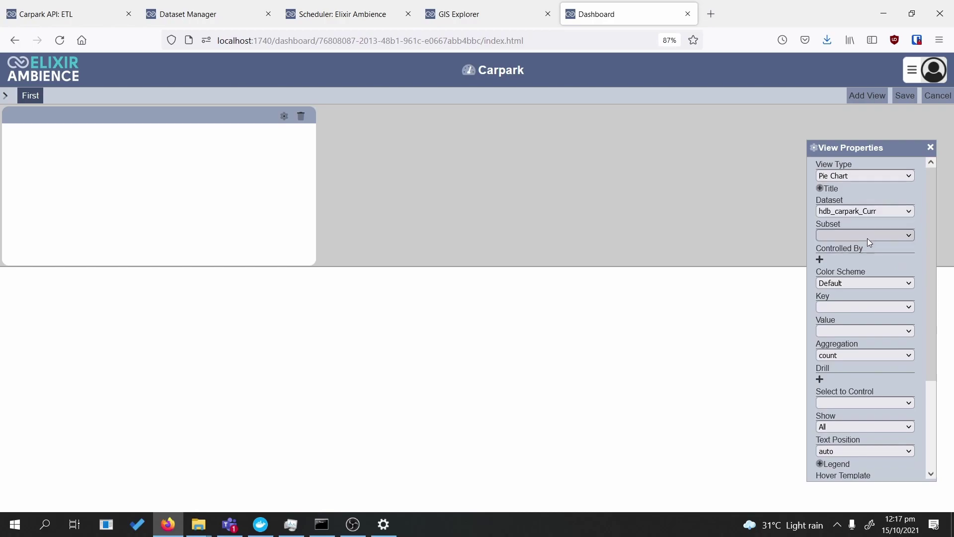
- Key the pie by car_park_type with lots_used_% as value, and enlarge the chart view
left_click(852, 306)
left_click_drag(909, 198, 915, 287)
scroll(872, 172, "up", 3)
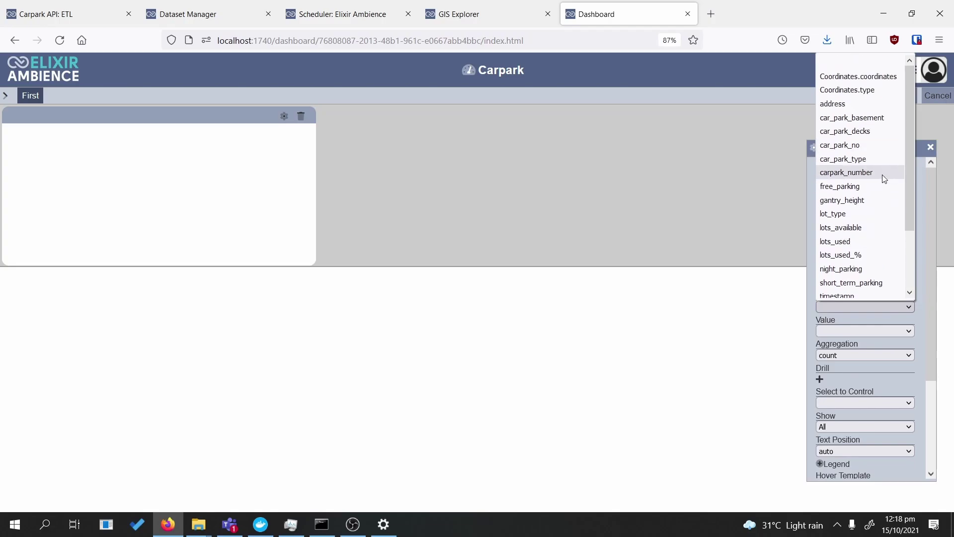
left_click(878, 159)
left_click(866, 331)
scroll(884, 290, "down", 2)
left_click(869, 205)
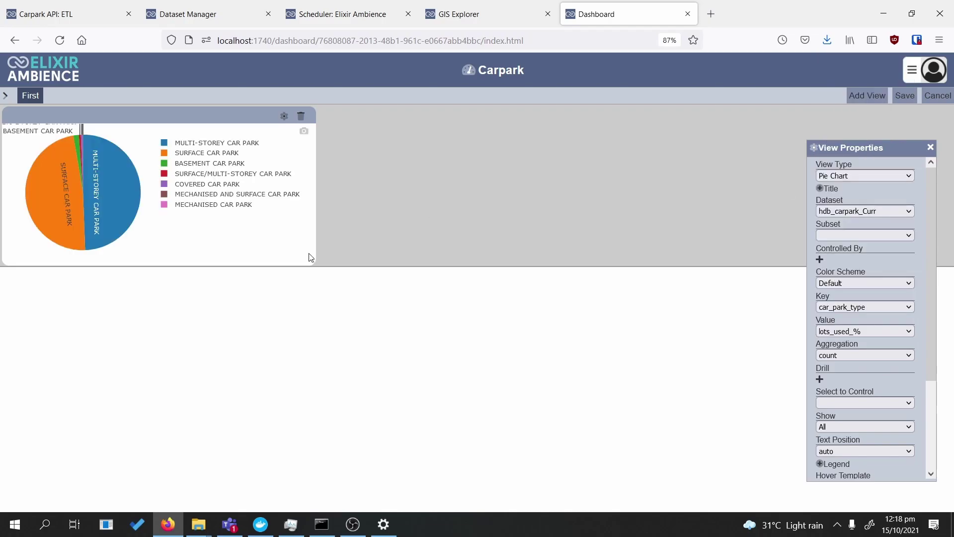
left_click_drag(308, 260, 467, 504)
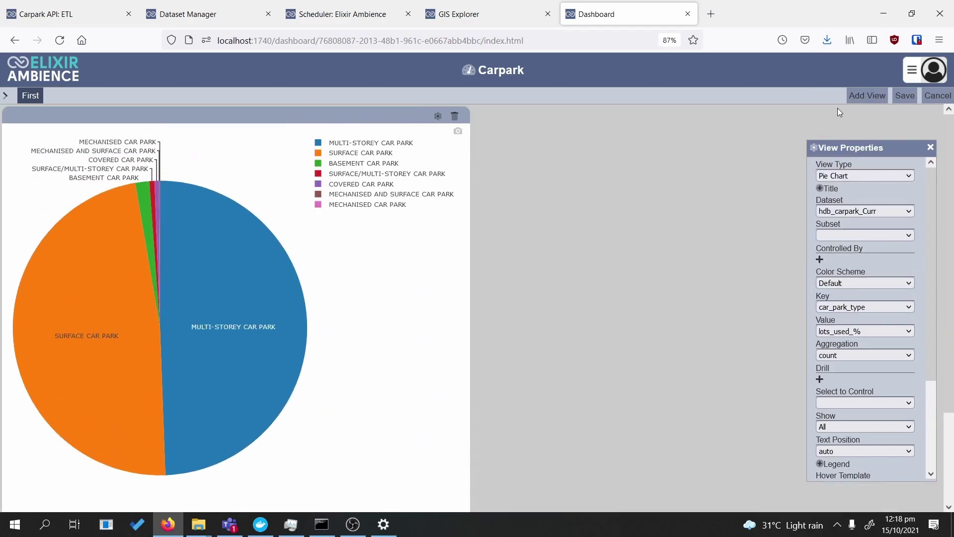
left_click(867, 96)
- Confirm a blank new view and move it beside the pie chart
left_click(513, 182)
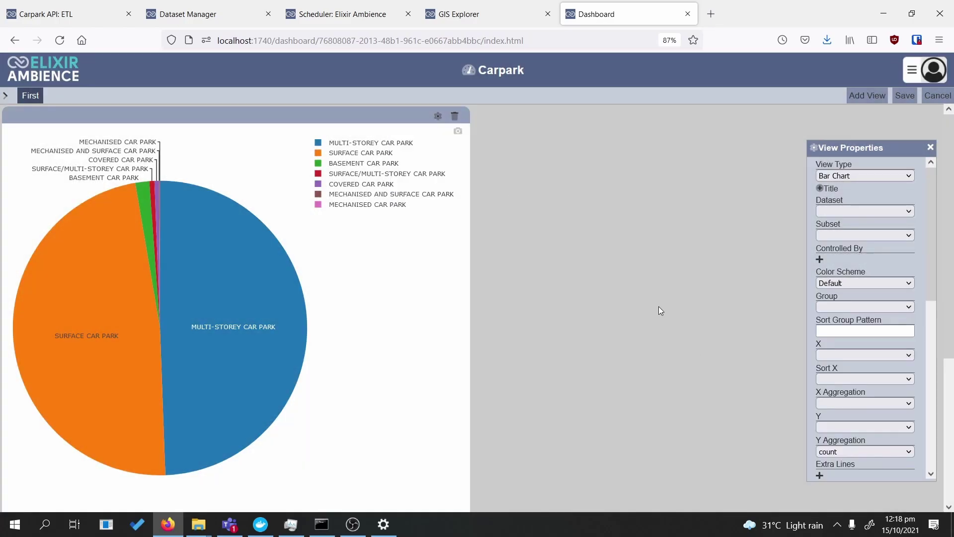
left_click_drag(368, 333, 893, 171)
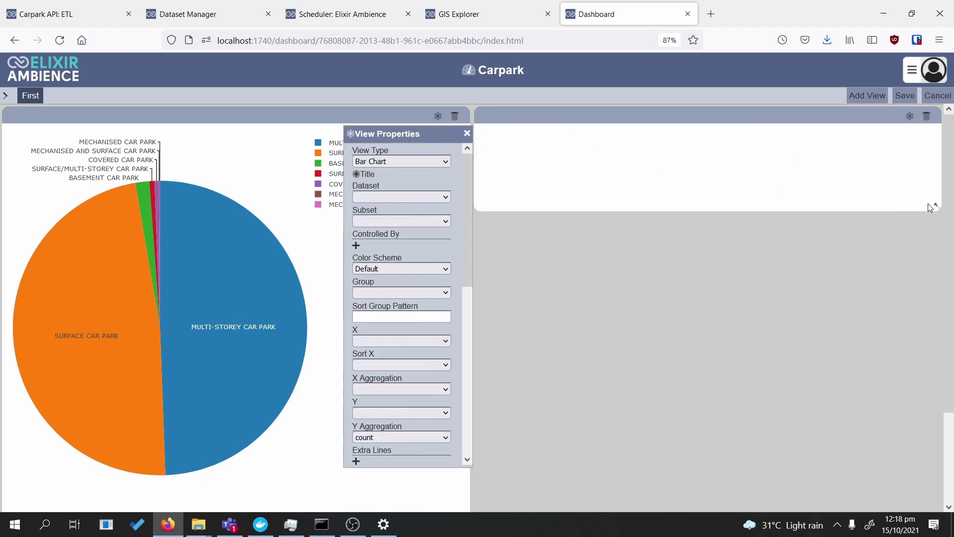